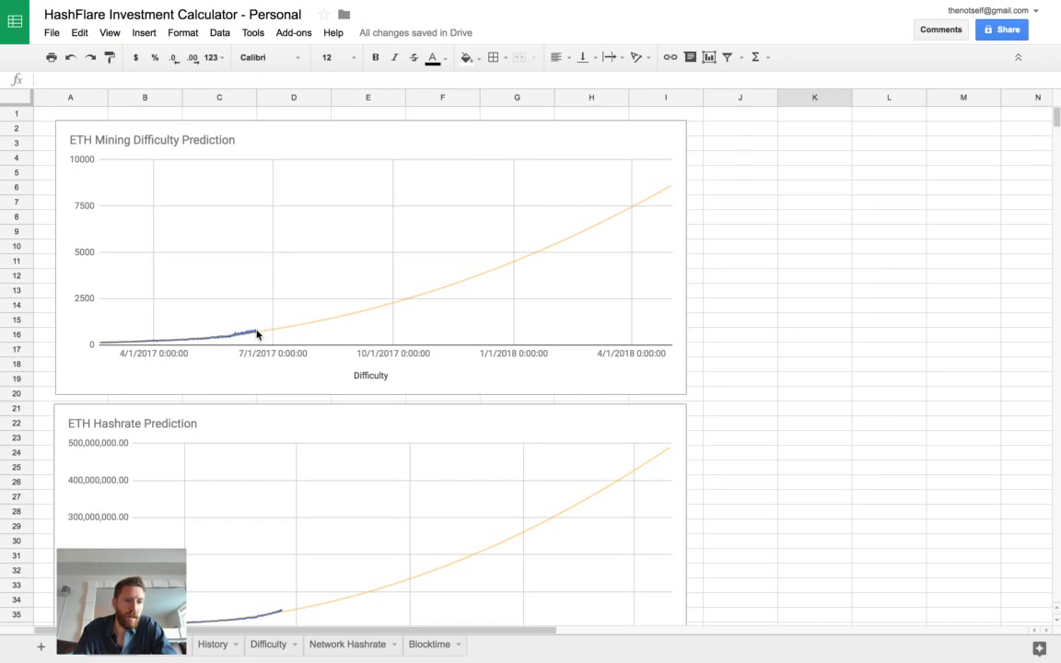
# Examine the ETH Mining Difficulty Prediction, ETH Hashrate Prediction and ETH Historical Blocktime charts.
pyautogui.click(257, 334)
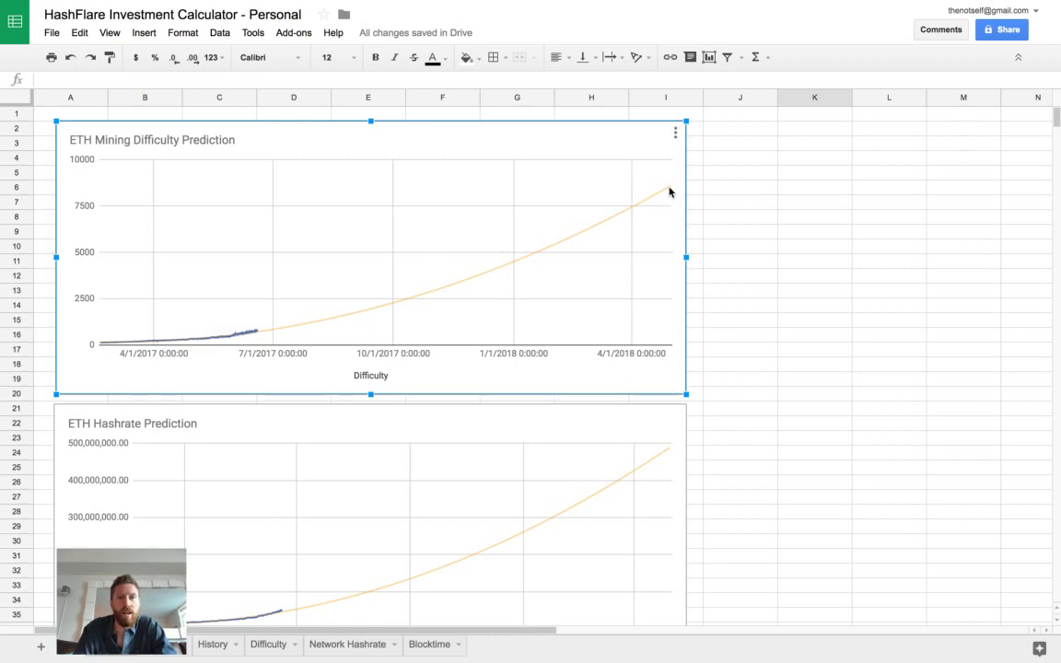
pyautogui.click(705, 232)
pyautogui.scroll(-2, 707, 232)
pyautogui.scroll(-3, 706, 232)
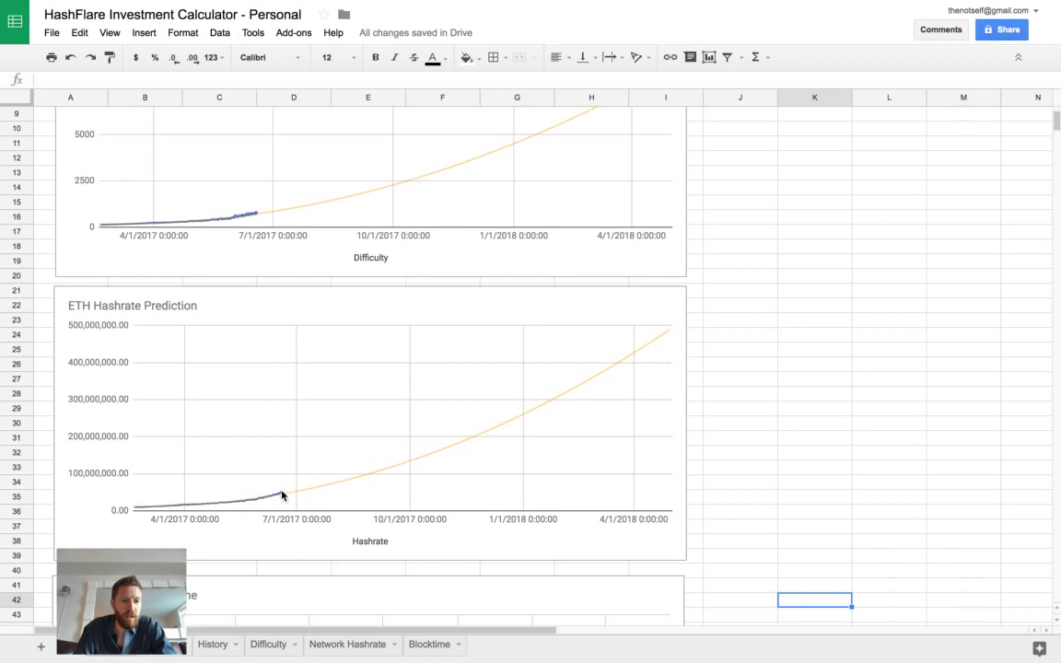
pyautogui.click(281, 498)
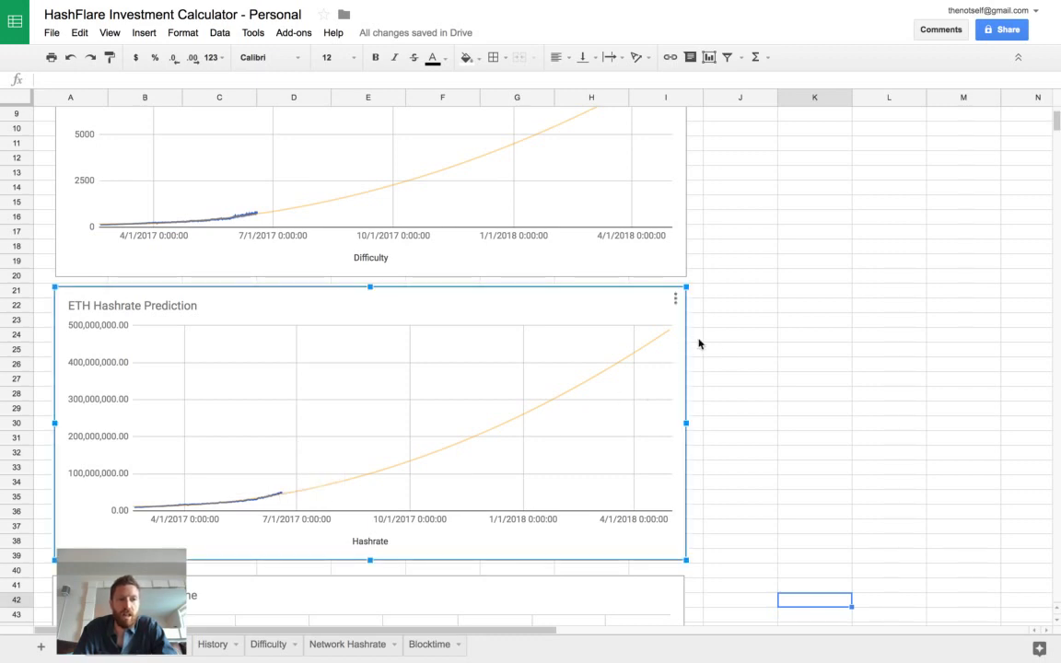
pyautogui.click(734, 350)
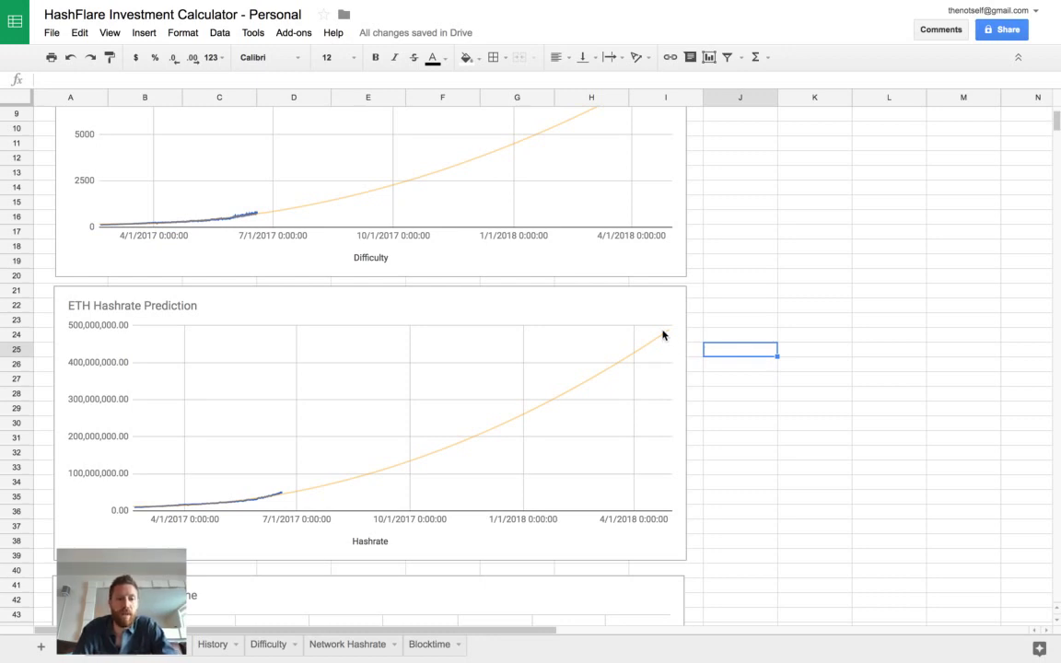
pyautogui.scroll(-5, 664, 336)
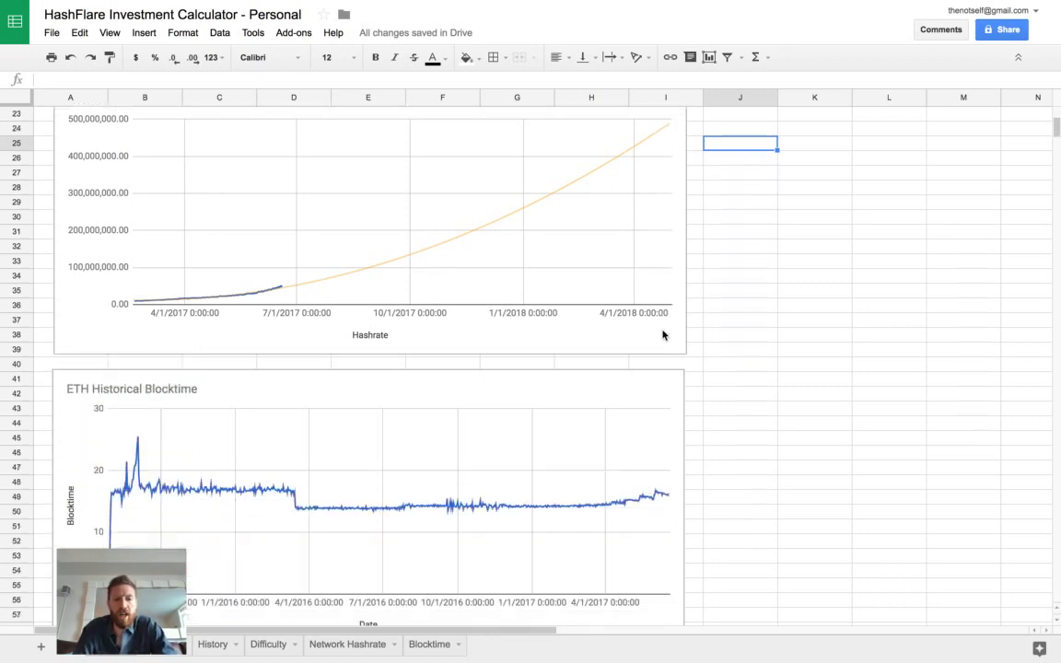
pyautogui.scroll(-1, 663, 336)
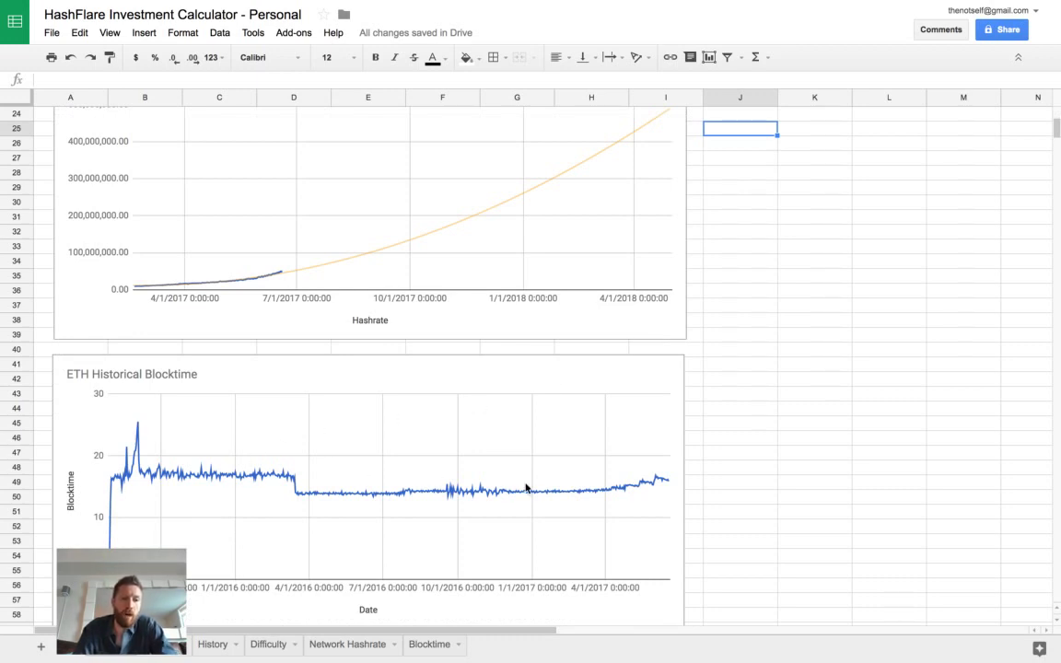
pyautogui.scroll(8, 526, 487)
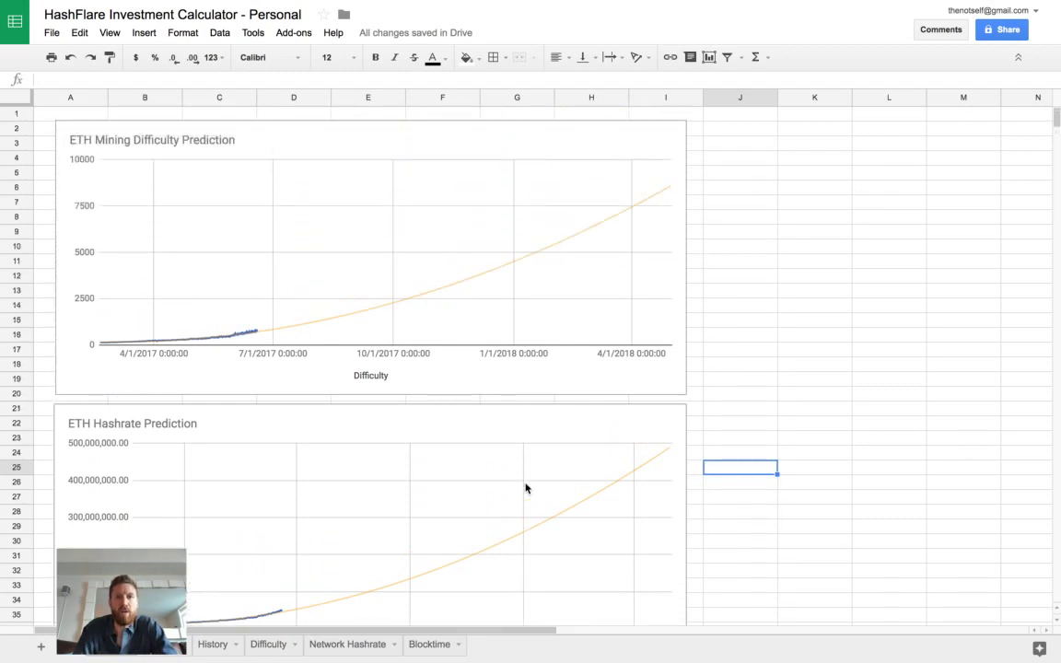
# Return to the calculator sheet and inspect the HashFlare Cost, Hashing Power and Ethereum Price cells, C2 to C4.
pyautogui.hotkey('ctrl', 'Right')
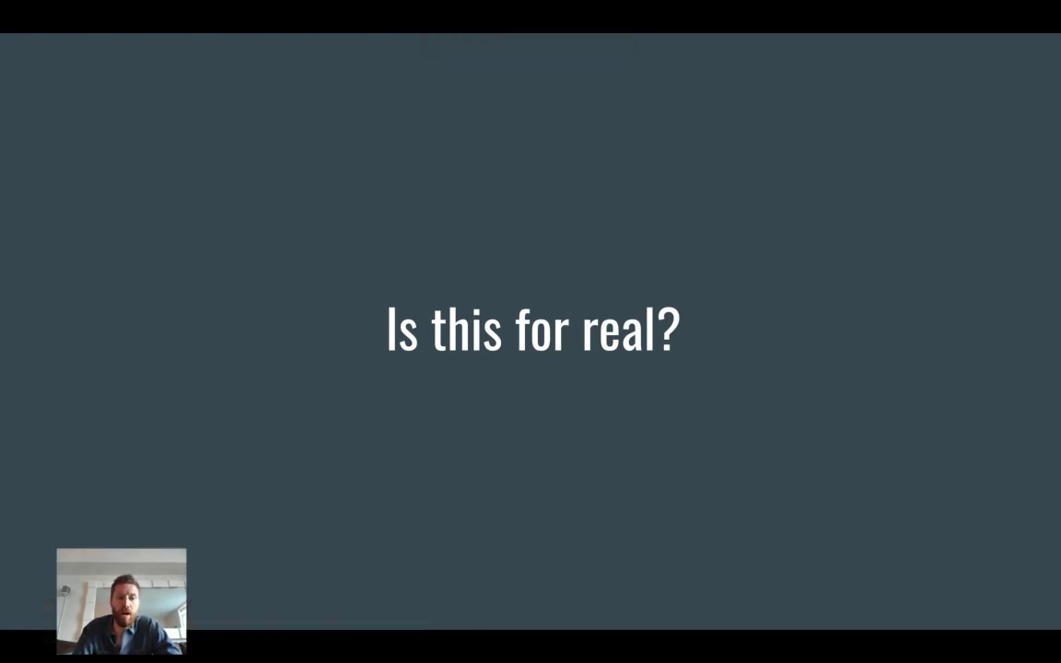
pyautogui.hotkey('ctrl', 'Left')
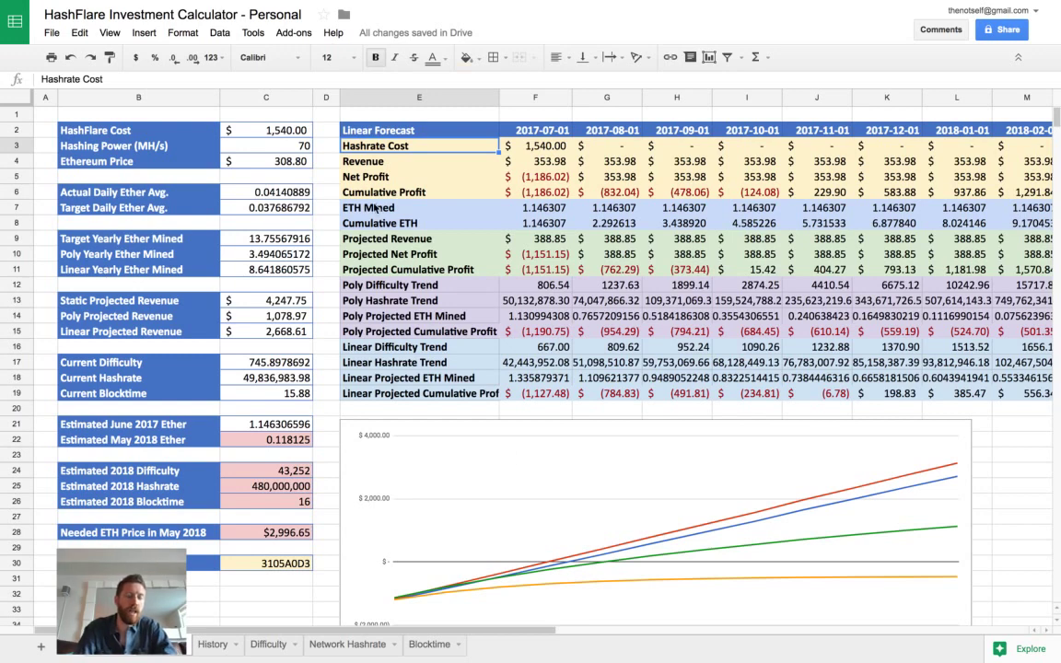
pyautogui.click(254, 127)
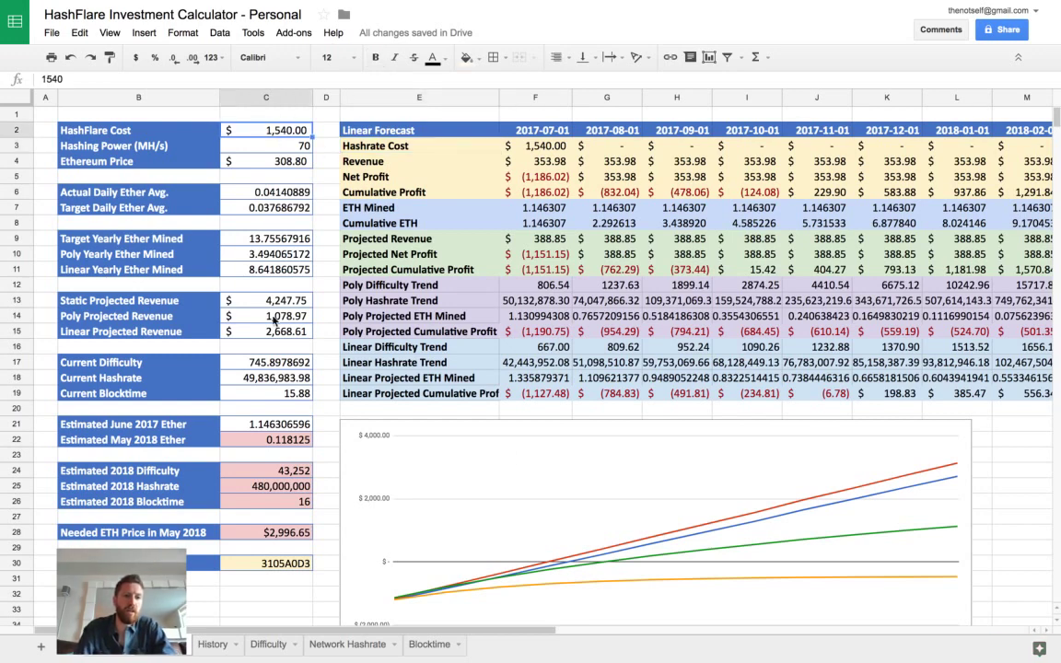
pyautogui.press('Down')
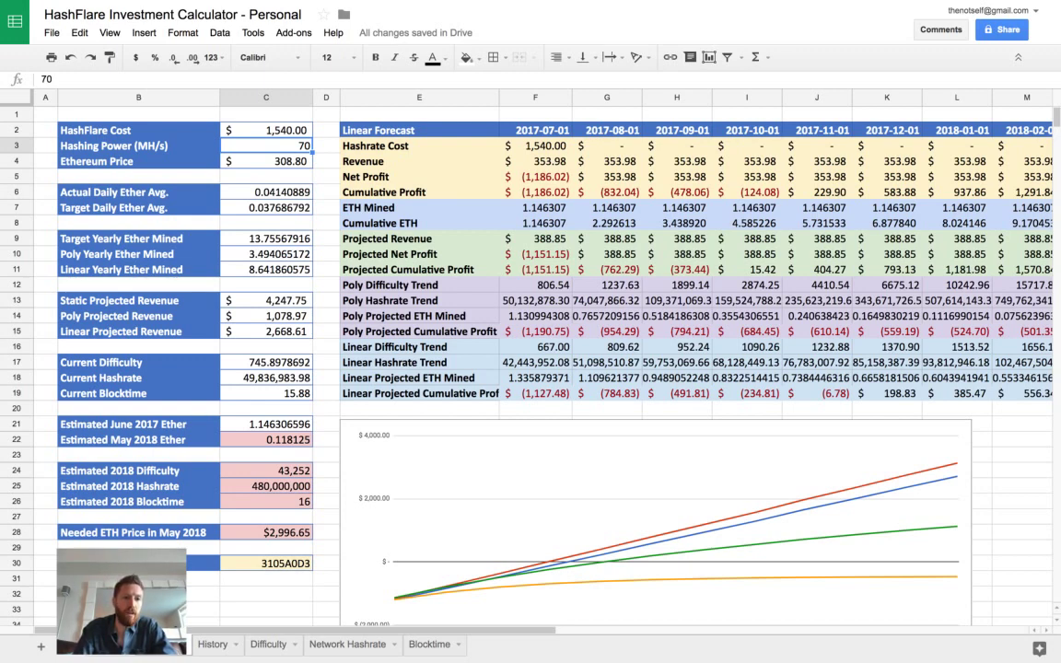
pyautogui.press('Down')
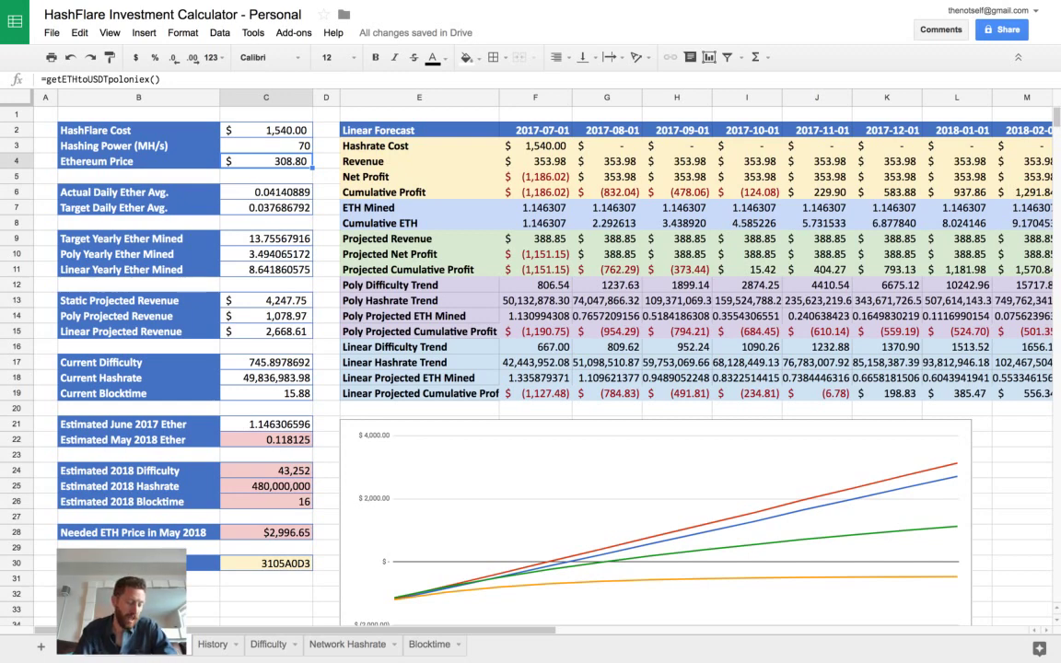
# Inspect the formulas behind the daily ether averages, the three yearly ether mined figures, and the static and poly projected revenues.
pyautogui.click(266, 192)
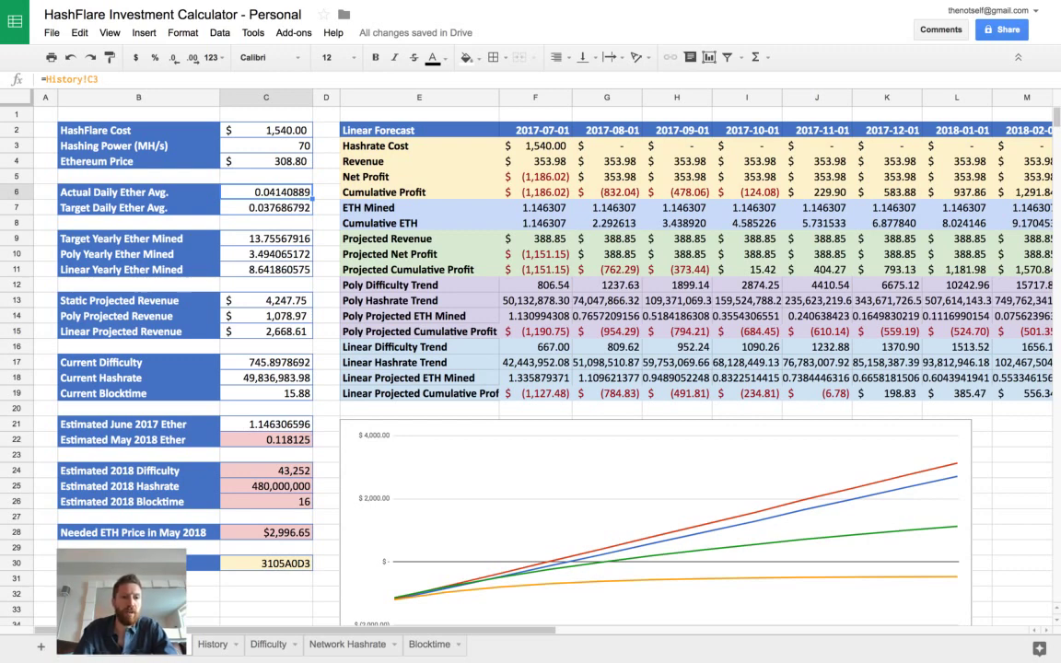
pyautogui.click(266, 207)
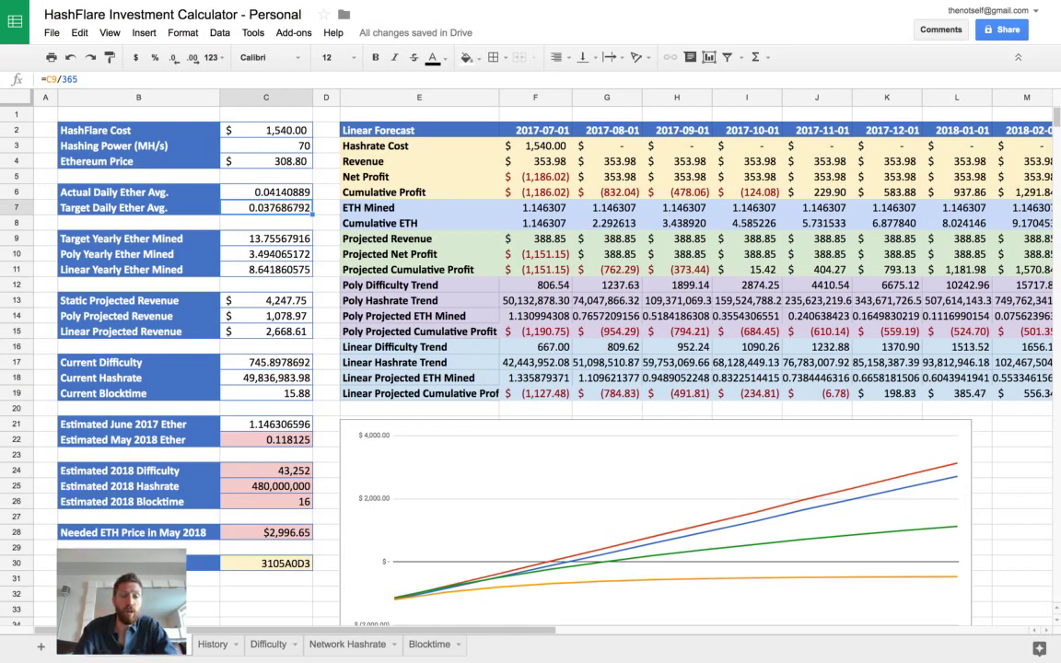
pyautogui.click(267, 239)
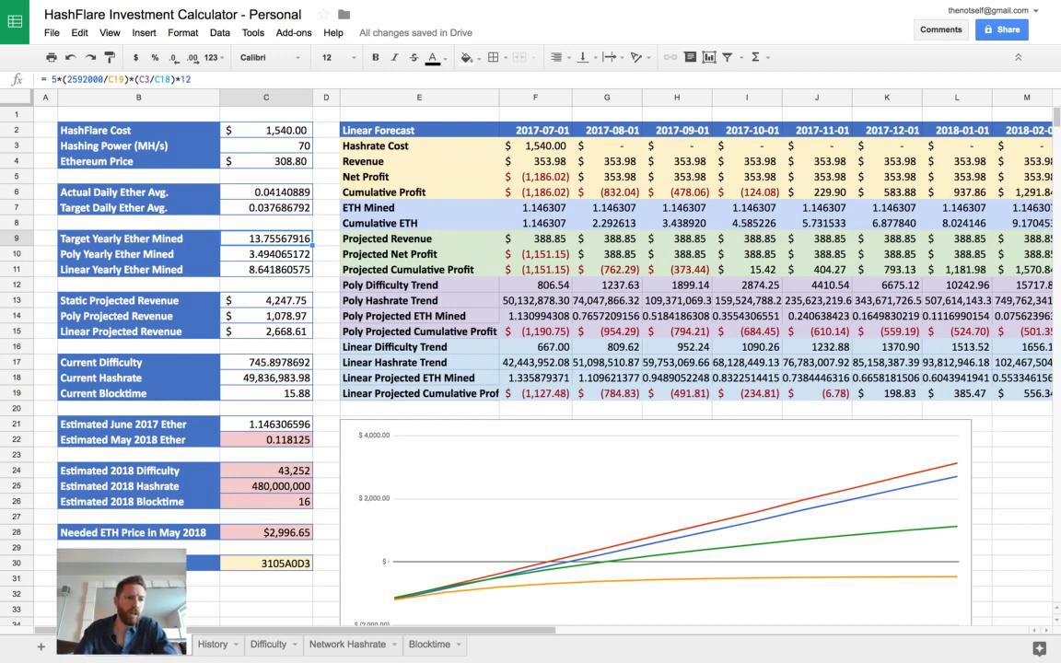
pyautogui.click(267, 253)
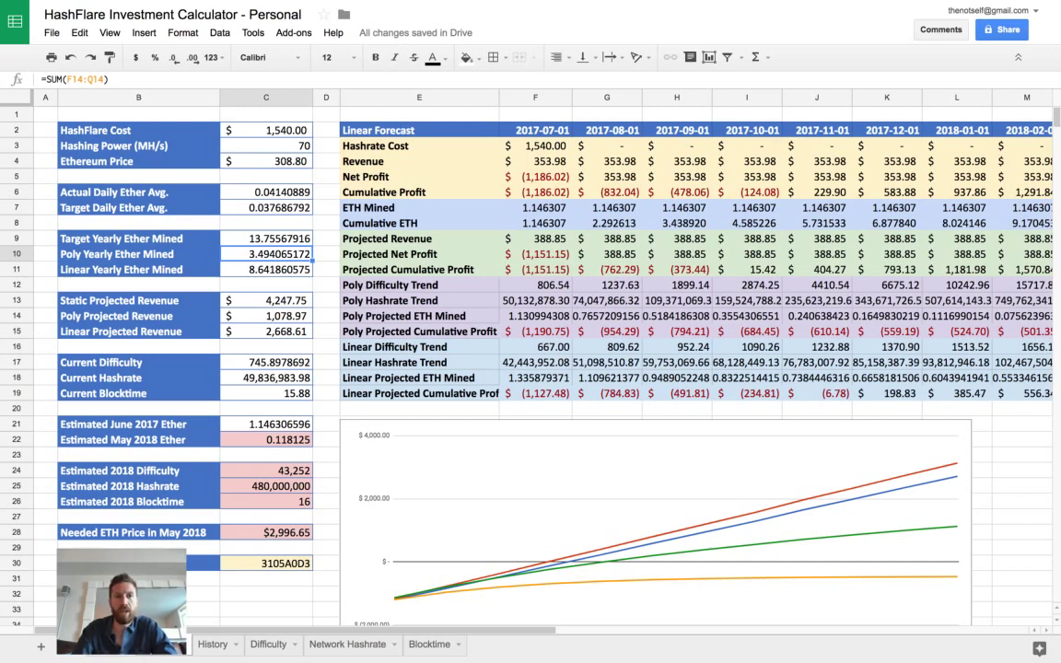
pyautogui.click(267, 269)
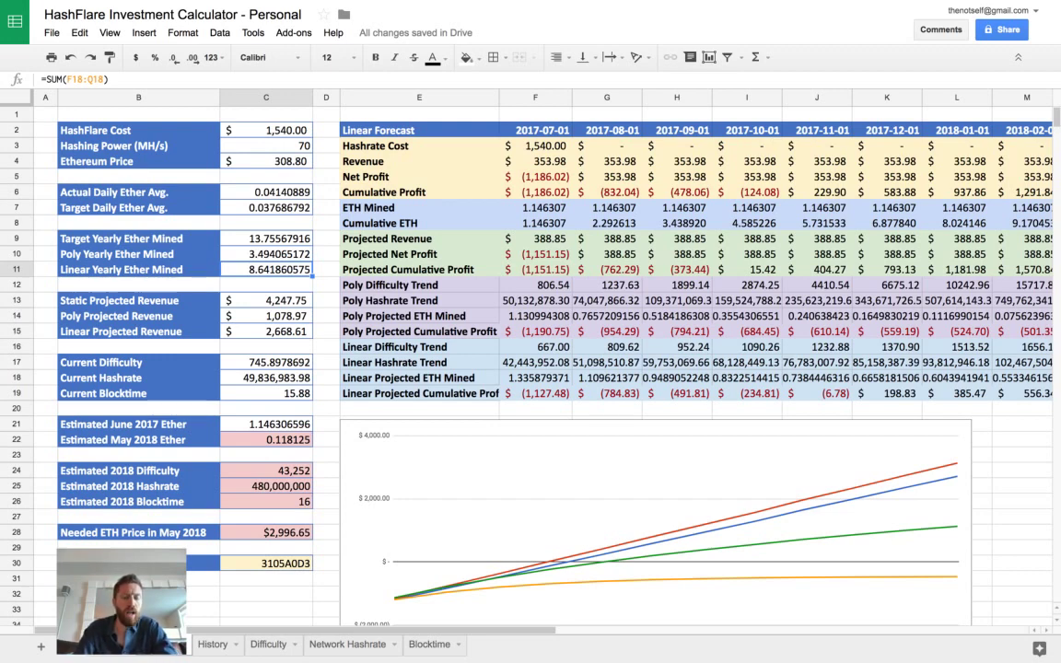
pyautogui.click(267, 300)
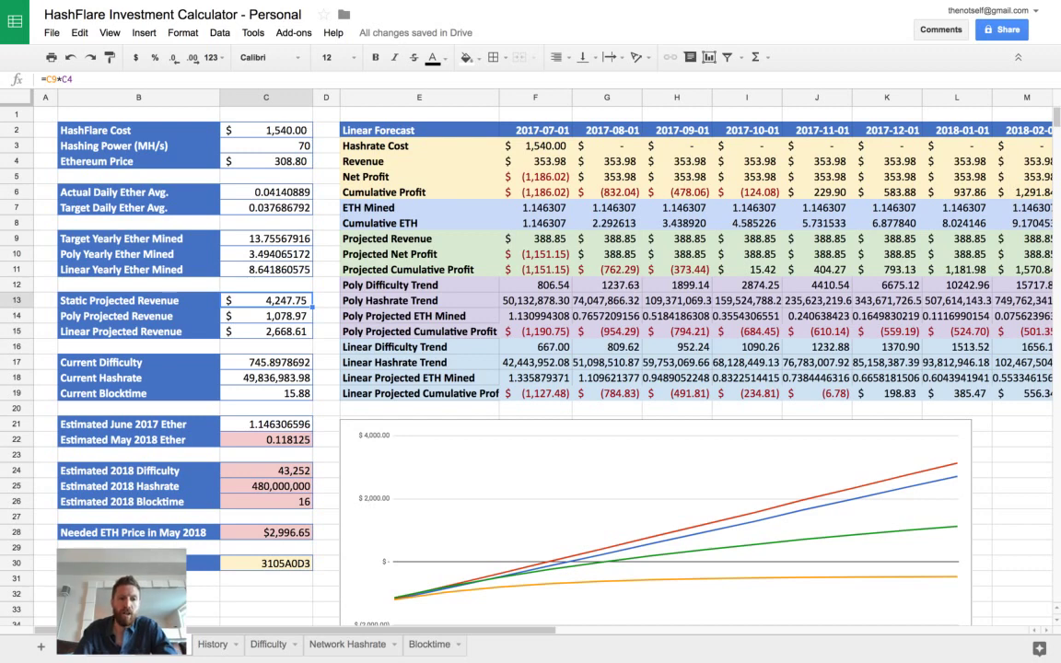
pyautogui.click(267, 315)
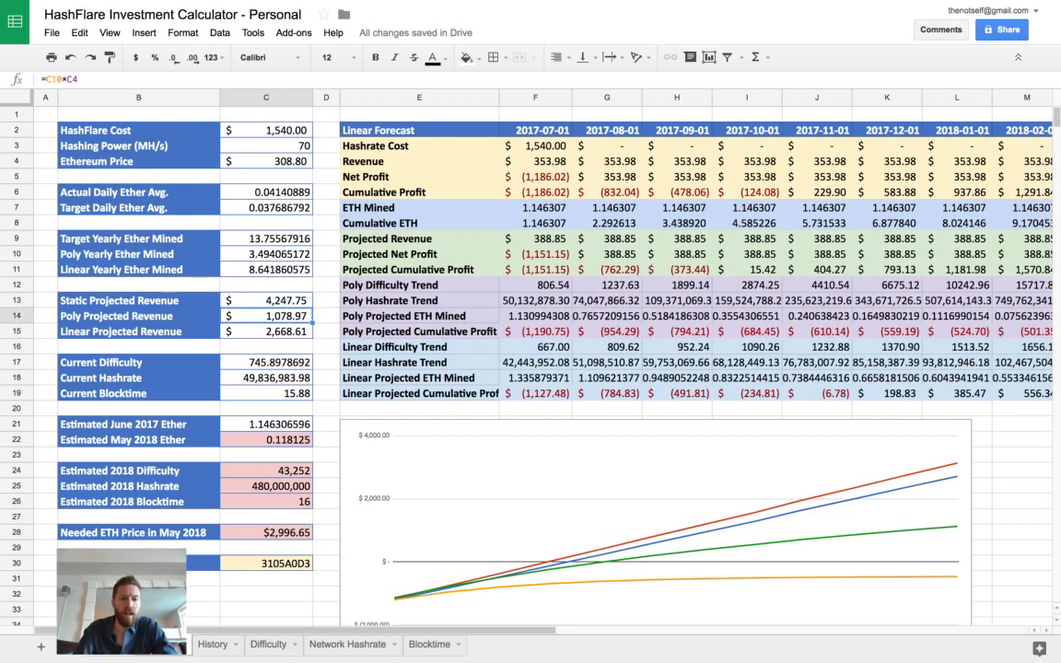
# Inspect the poly, static and linear projected cumulative profit formulas for 2018-06-01 in cells Q15, Q11 and Q19.
pyautogui.hscroll(3, 468, 254)
pyautogui.hscroll(4, 468, 254)
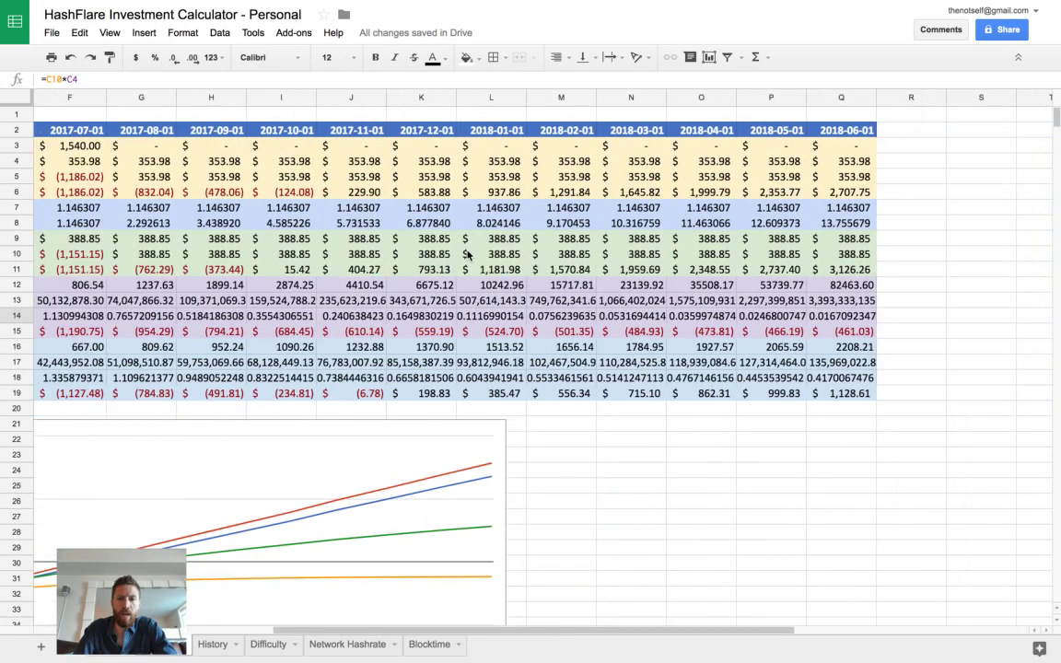
pyautogui.click(850, 332)
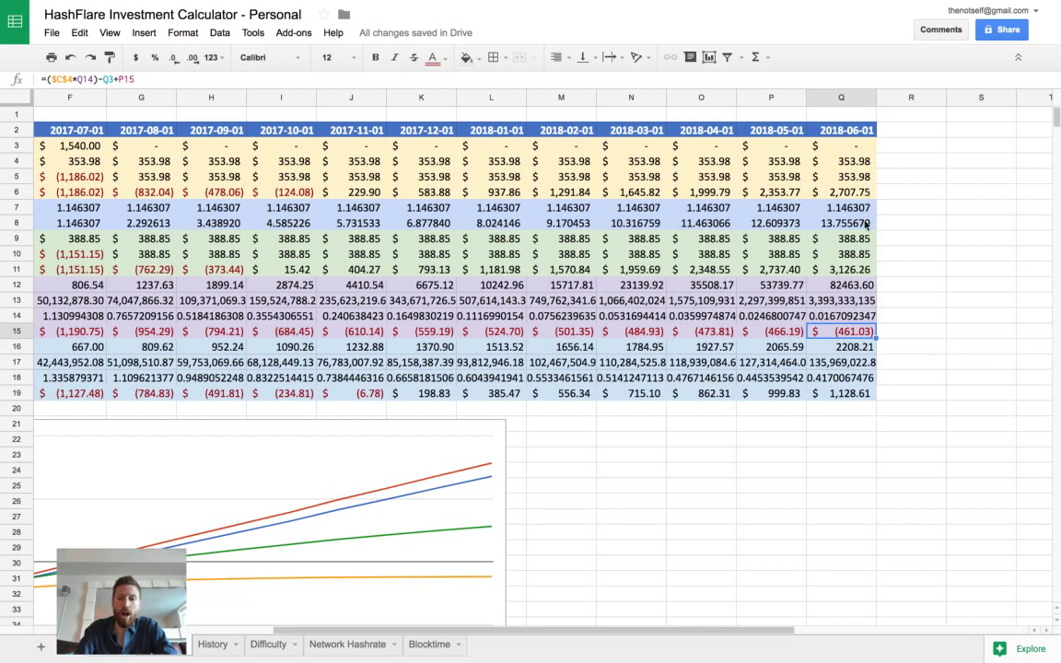
pyautogui.click(854, 270)
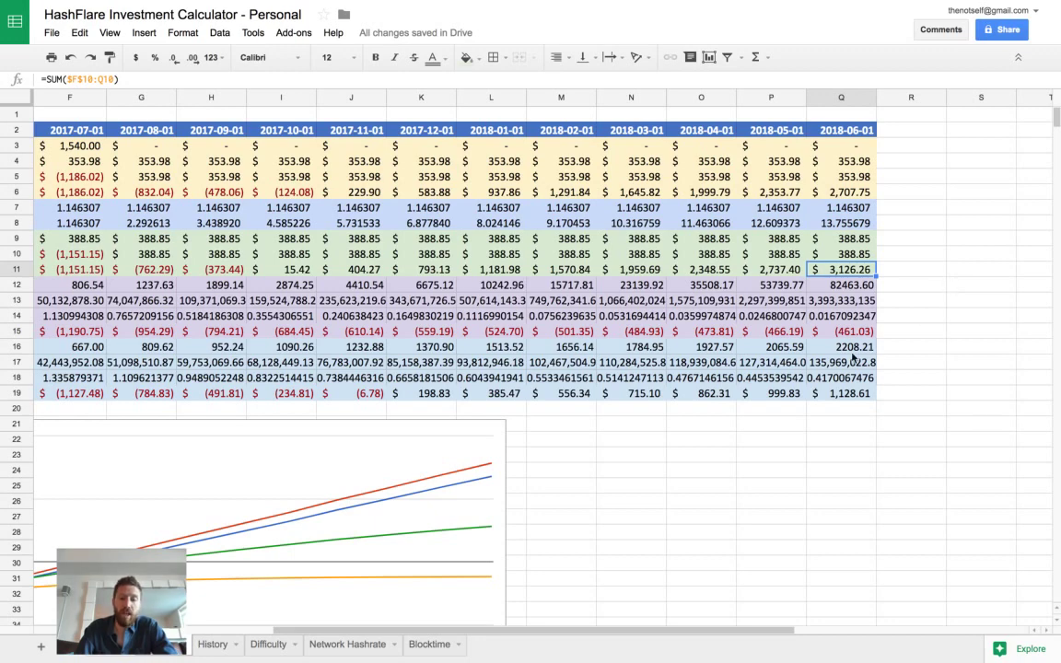
pyautogui.click(861, 393)
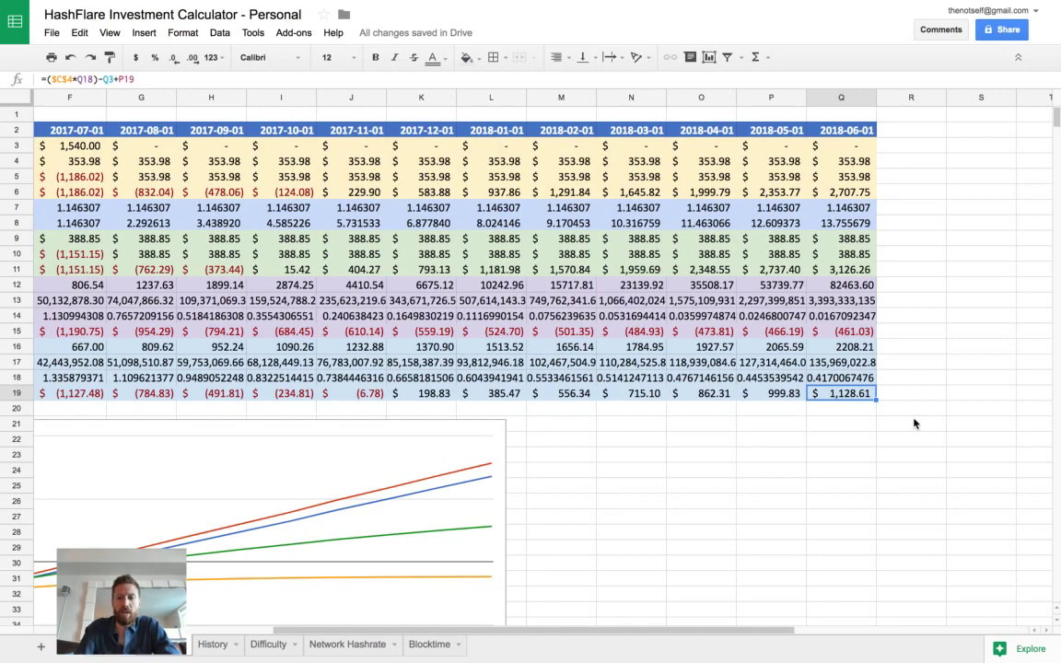
# Examine the cumulative profit forecast chart below the monthly forecast table.
pyautogui.hscroll(-10, 821, 375)
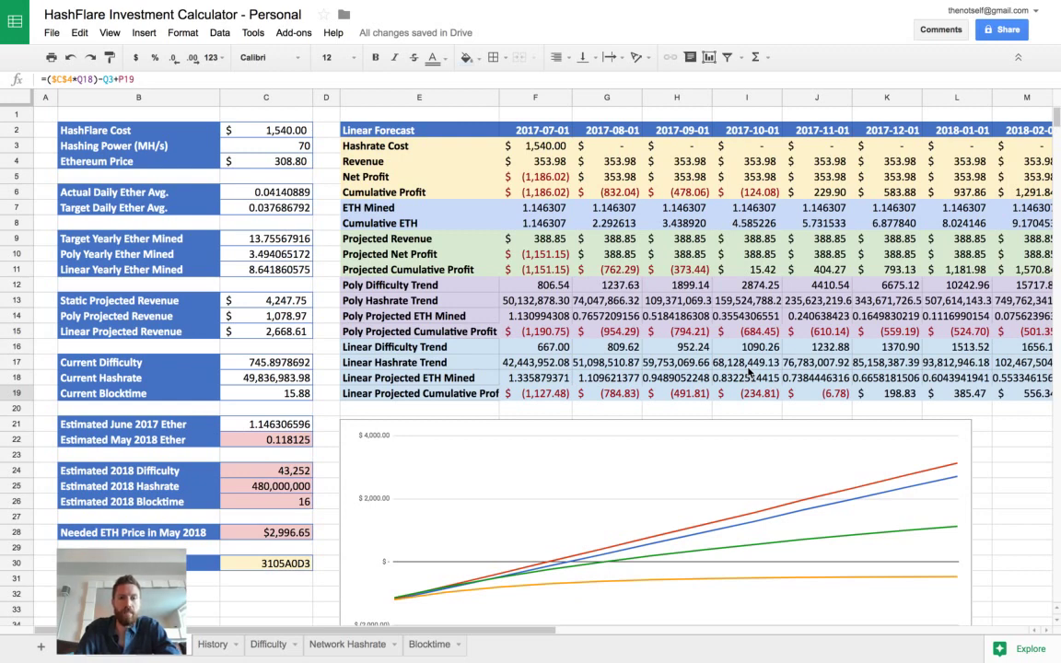
pyautogui.scroll(-3, 749, 372)
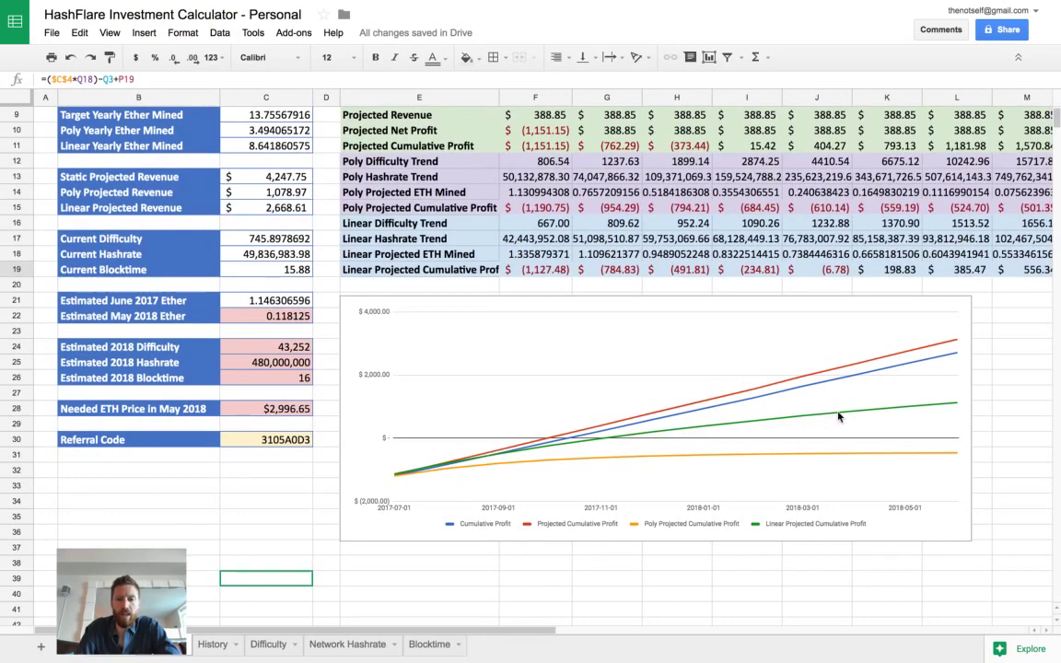
pyautogui.scroll(4, 900, 384)
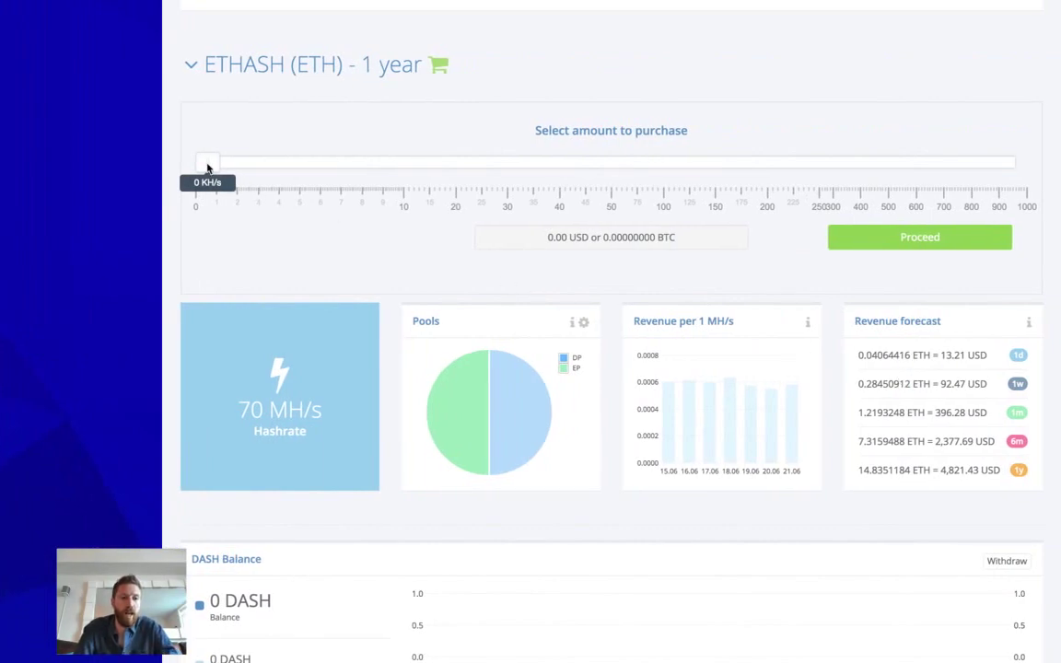
# Set the ETHASH (ETH) purchase amount on the HashFlare dashboard to 70 MH/s, and raise it to 75 MH/s.
pyautogui.moveTo(208, 162); pyautogui.dragTo(337, 164)
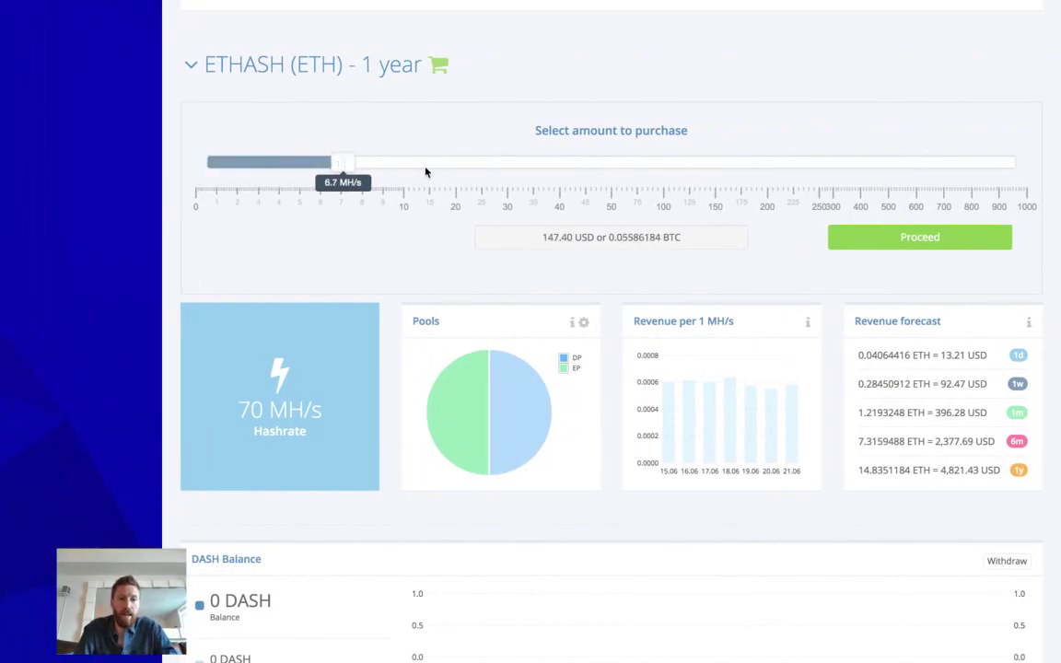
pyautogui.click(539, 162)
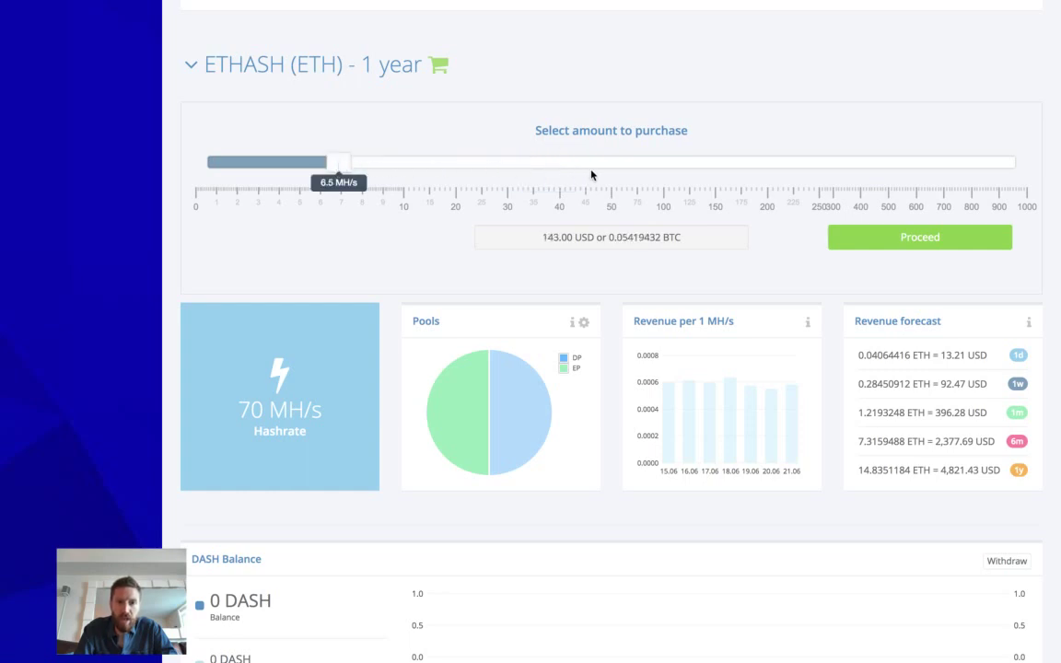
pyautogui.moveTo(602, 174); pyautogui.dragTo(634, 172)
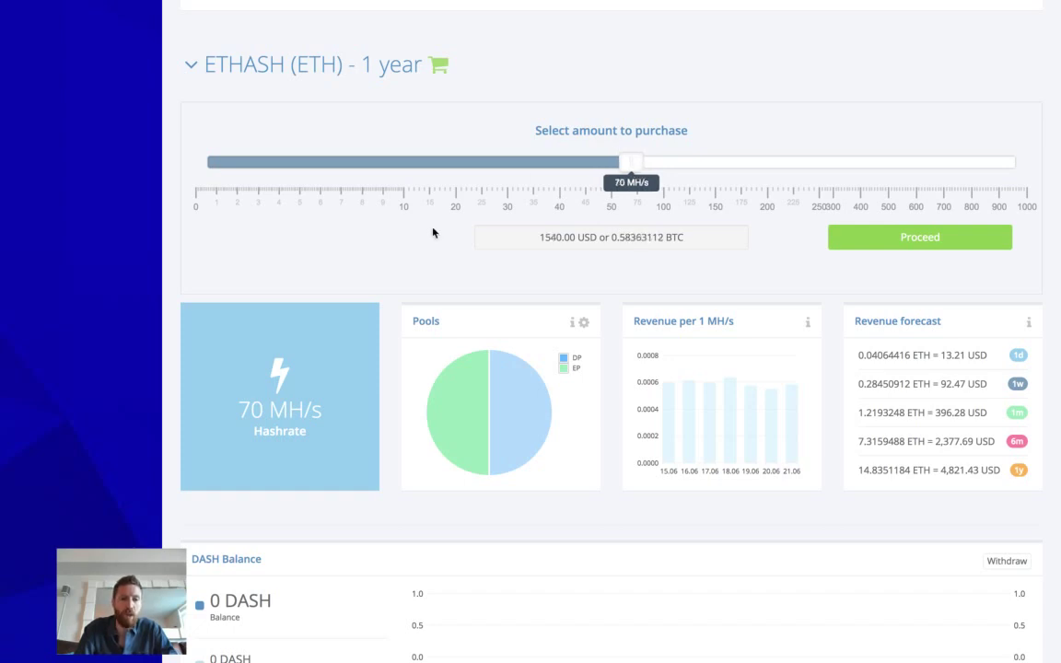
pyautogui.press('Right')
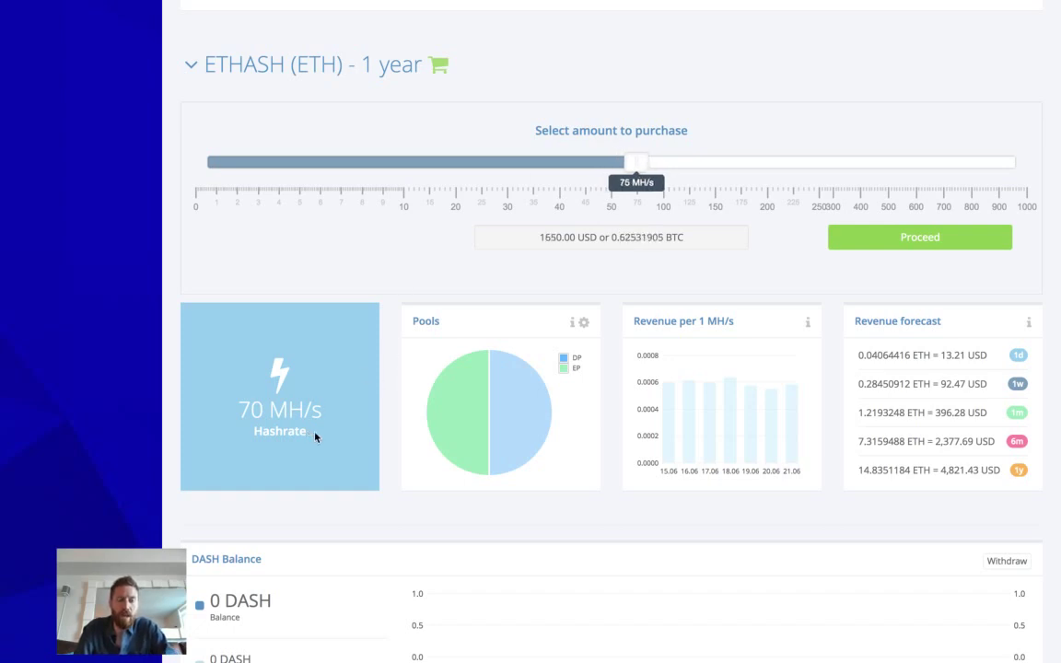
# Review the daily mining records on the History sheet and inspect the ETH Value formula in D4.
pyautogui.scroll(-3, 875, 433)
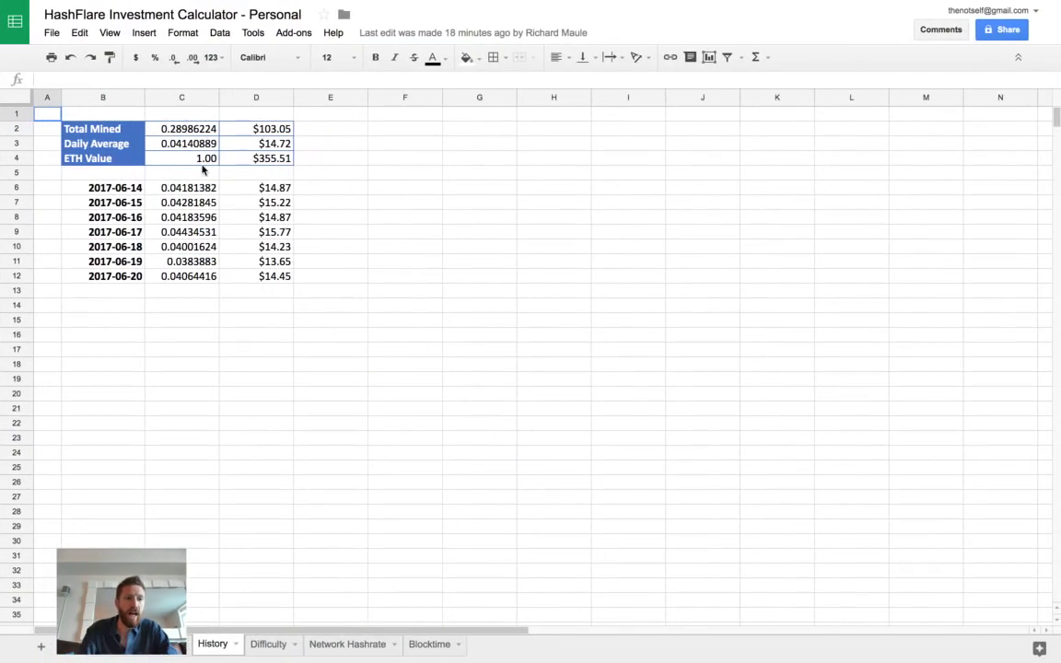
pyautogui.click(299, 189)
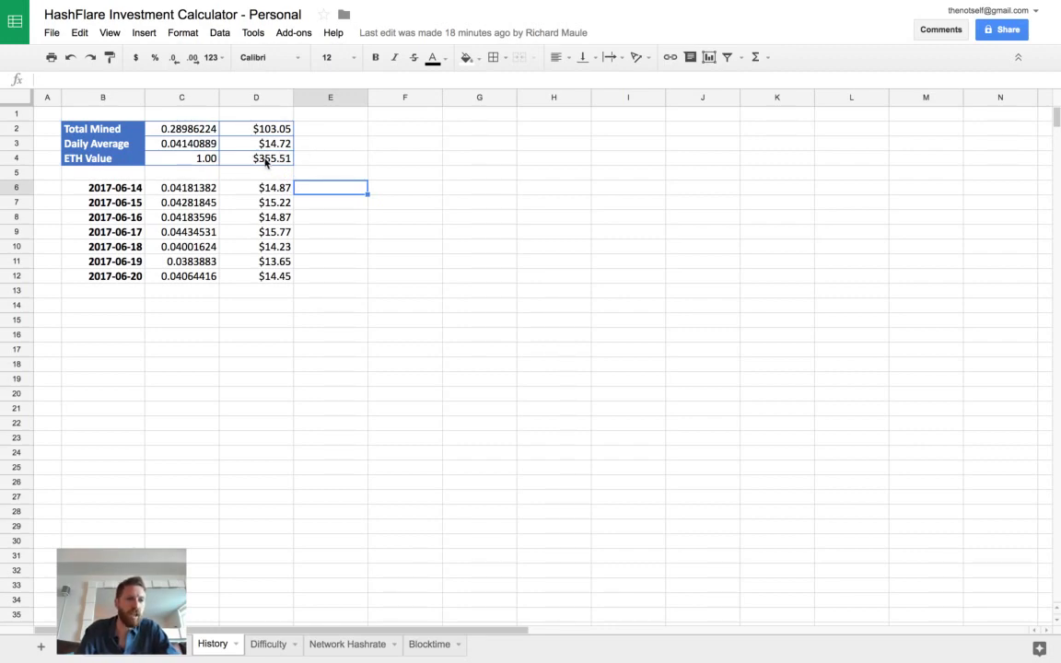
pyautogui.click(272, 157)
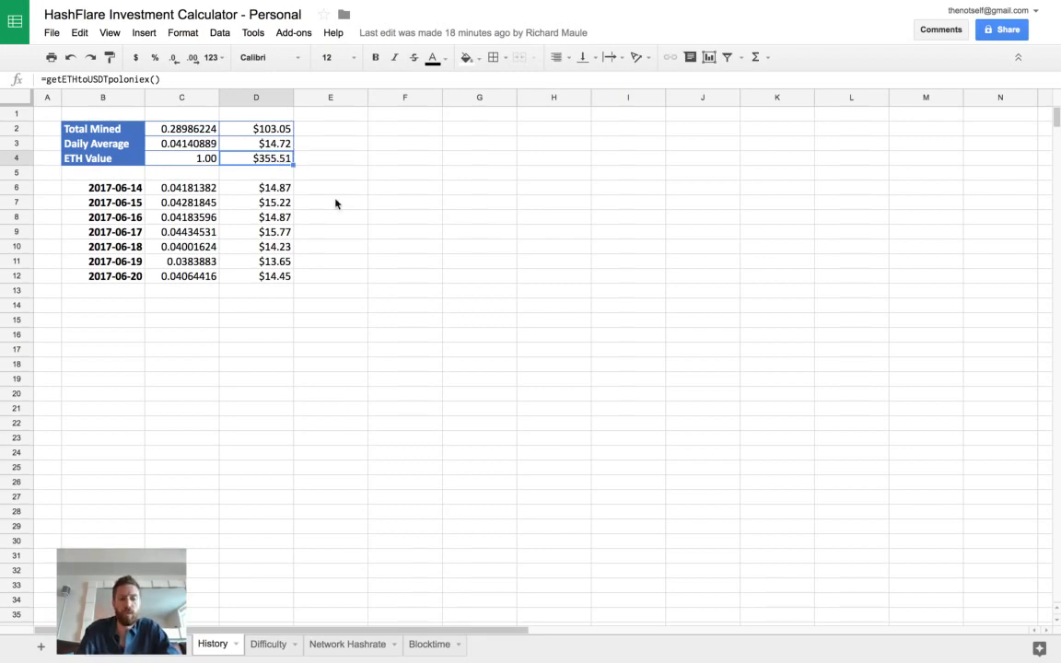
# Switch to My Crypto Buddy's Ethereum Mining Calculator and check the 12-month point on the Estimated Future ETH Generated graph.
pyautogui.hotkey('ctrl', 'Right')
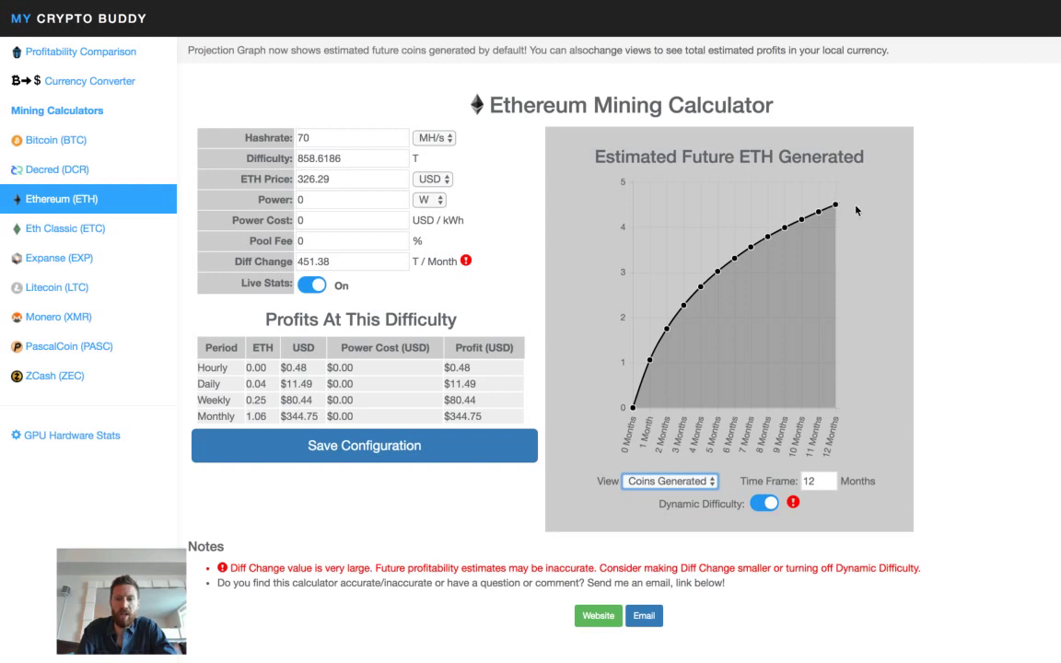
pyautogui.moveTo(837, 206)
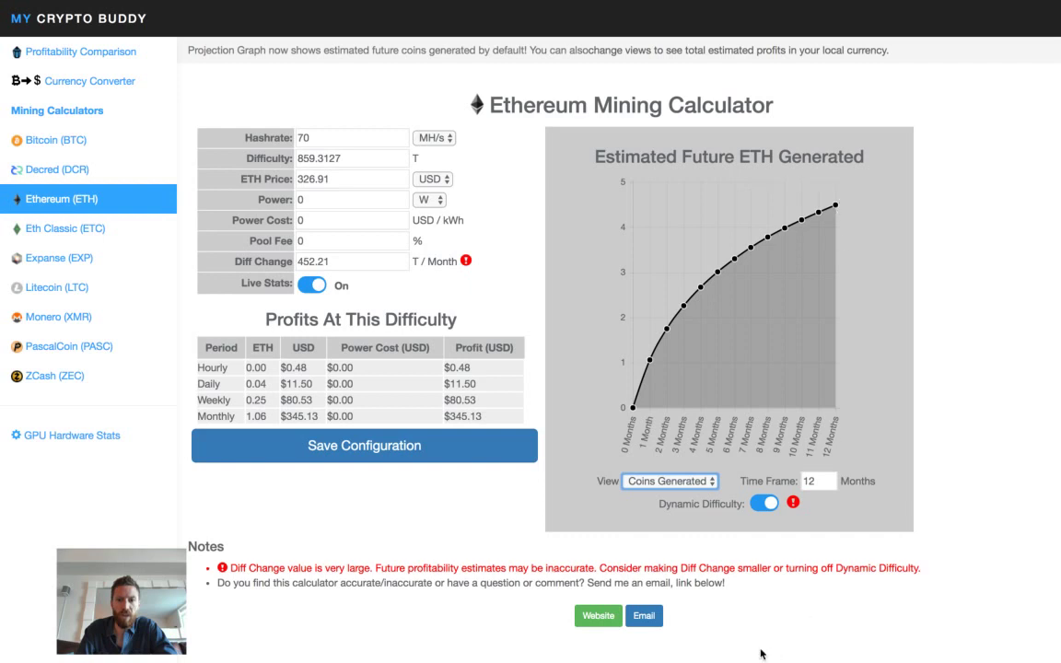
# Set the Ethereum Mining Calculator's projection graph to show Total Profits over the 12-month time frame.
pyautogui.click(670, 481)
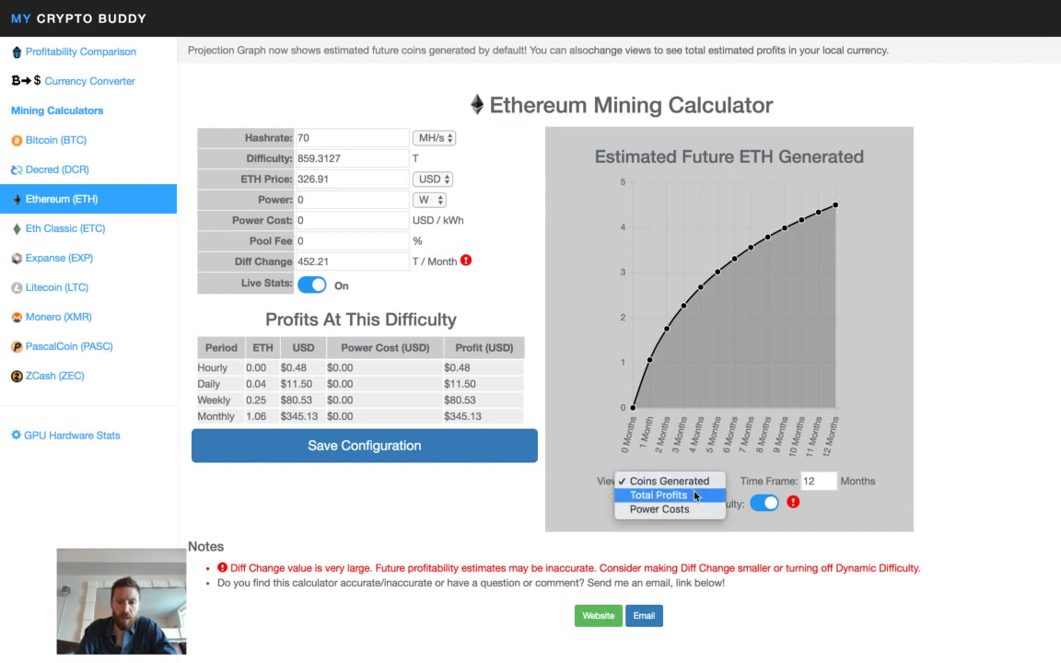
pyautogui.click(694, 495)
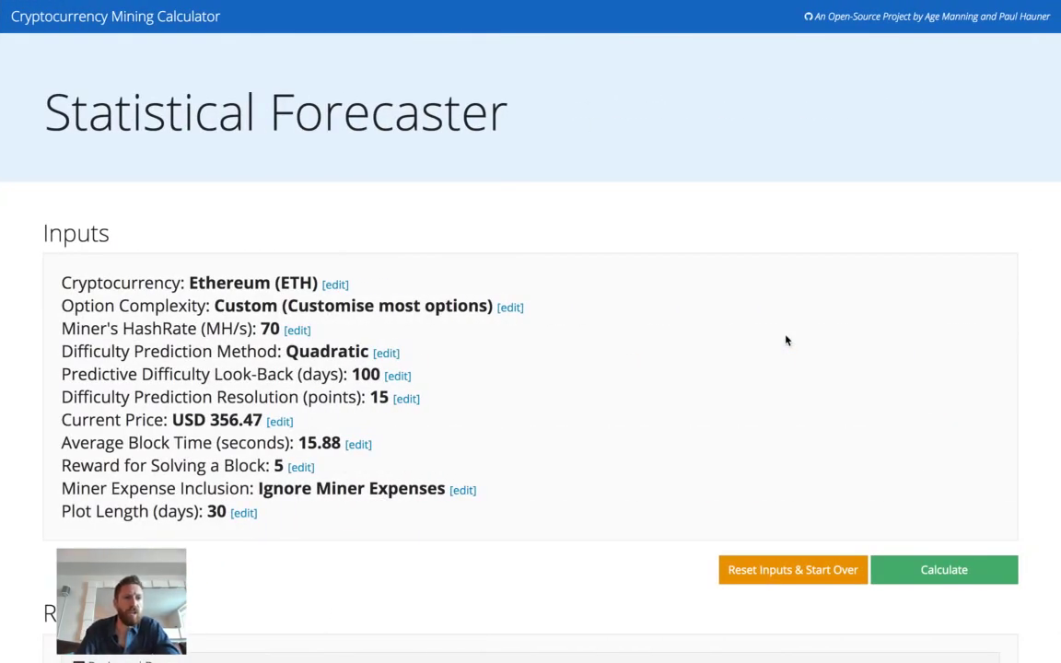
# Switch to the Statistical Forecaster and review its Ethereum inputs and the Projected Returns table down to the yearly profit.
pyautogui.scroll(-1, 727, 294)
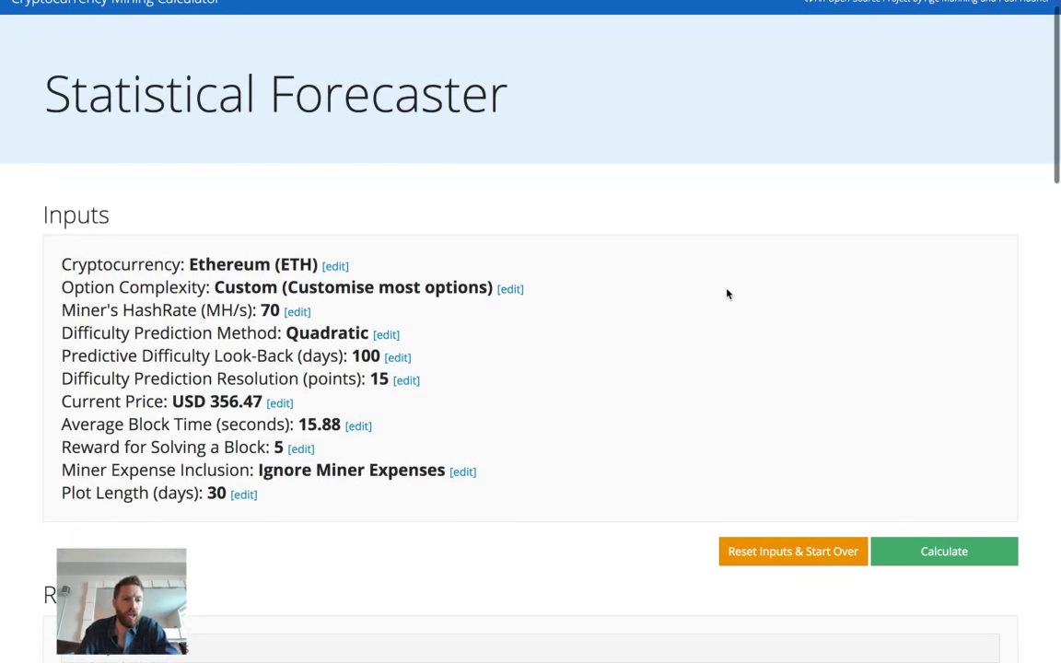
pyautogui.scroll(-2, 727, 293)
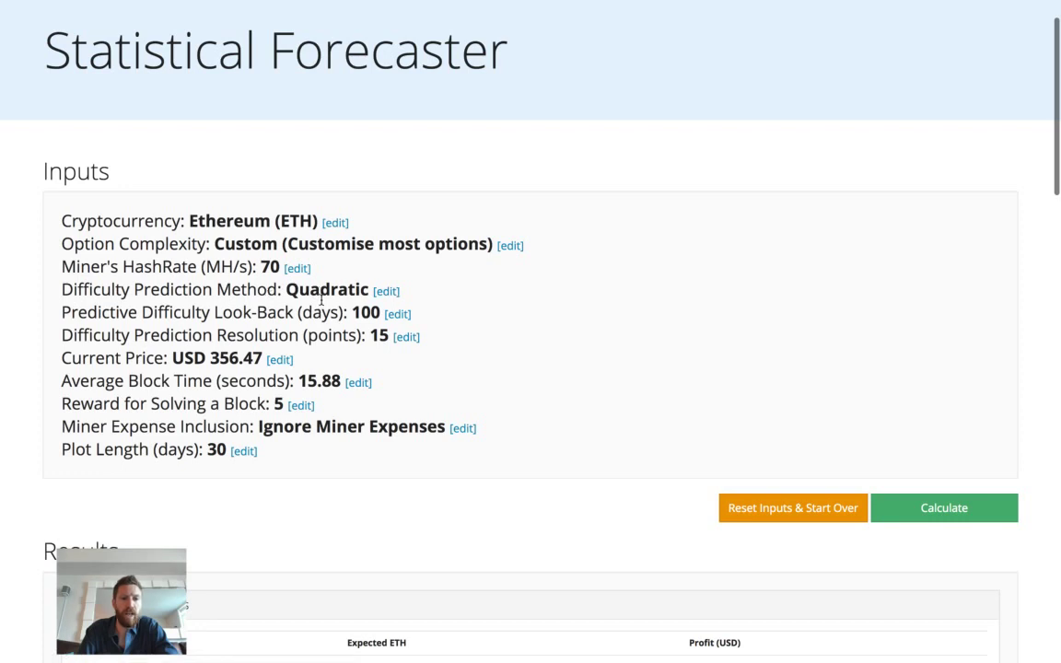
pyautogui.scroll(-8, 321, 299)
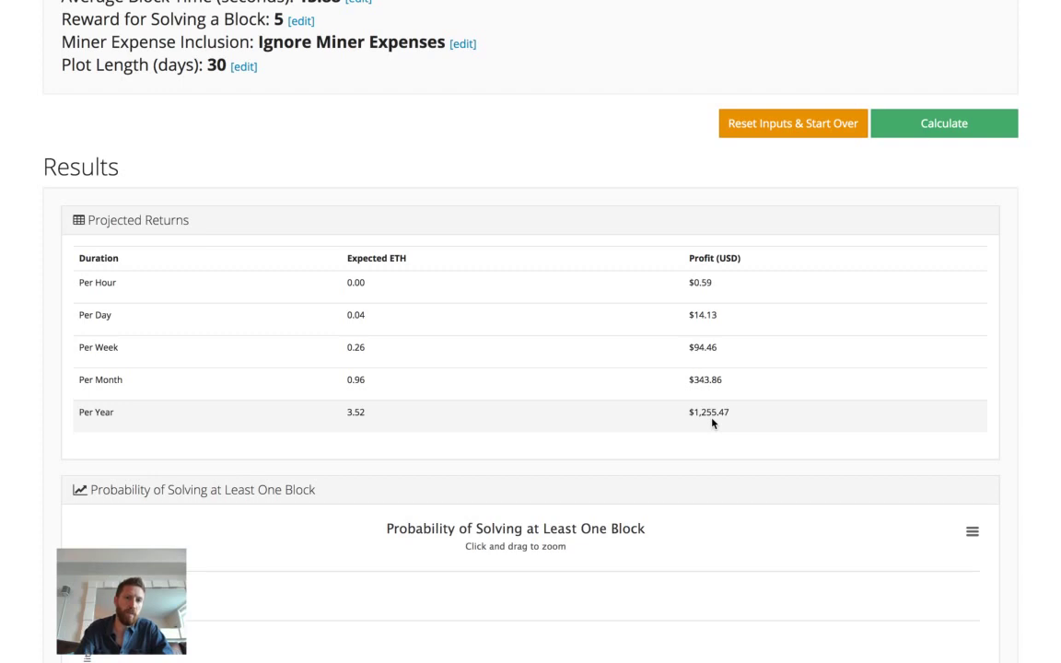
# Return from the Statistical Forecaster to My Crypto Buddy's Ethereum Mining Calculator to view the Estimated Total Future Profits graph.
pyautogui.hscroll(5, 711, 422)
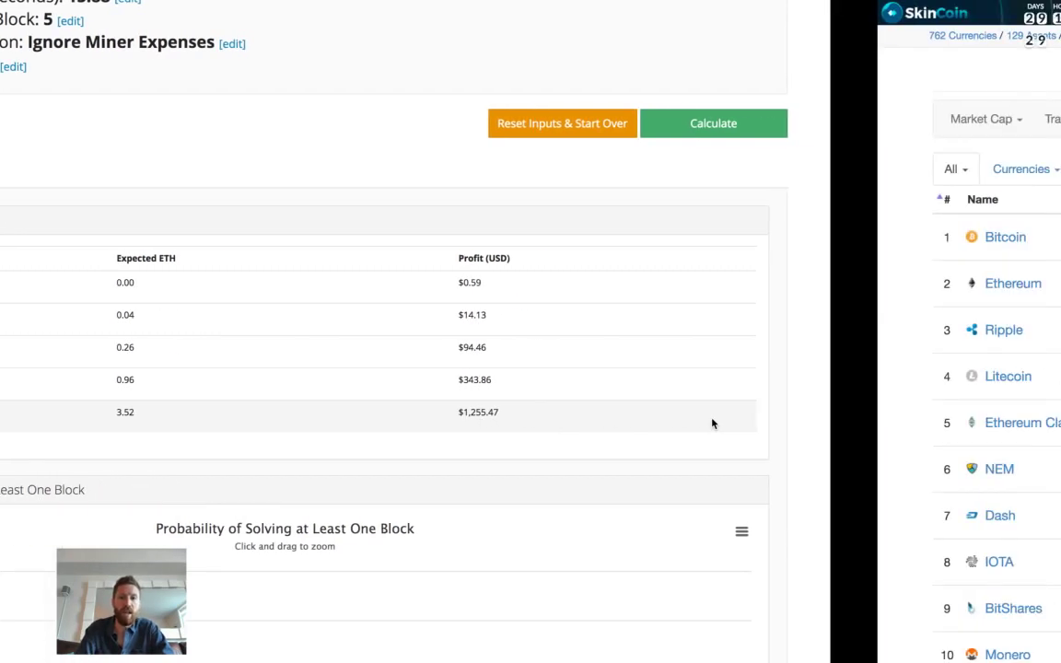
pyautogui.hscroll(-5, 711, 423)
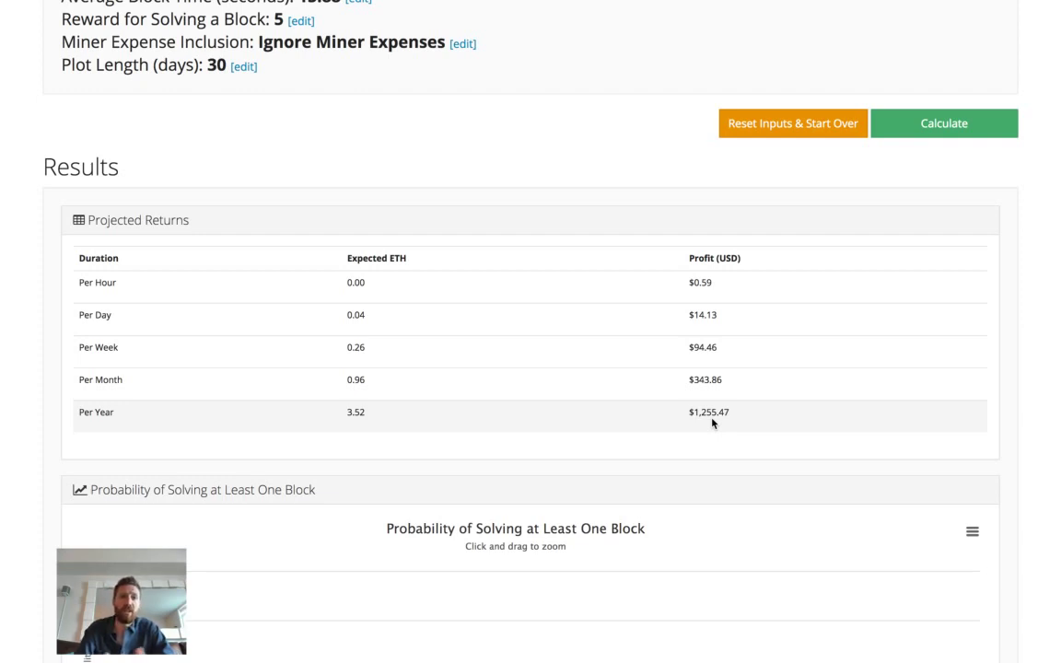
pyautogui.hscroll(10, 711, 422)
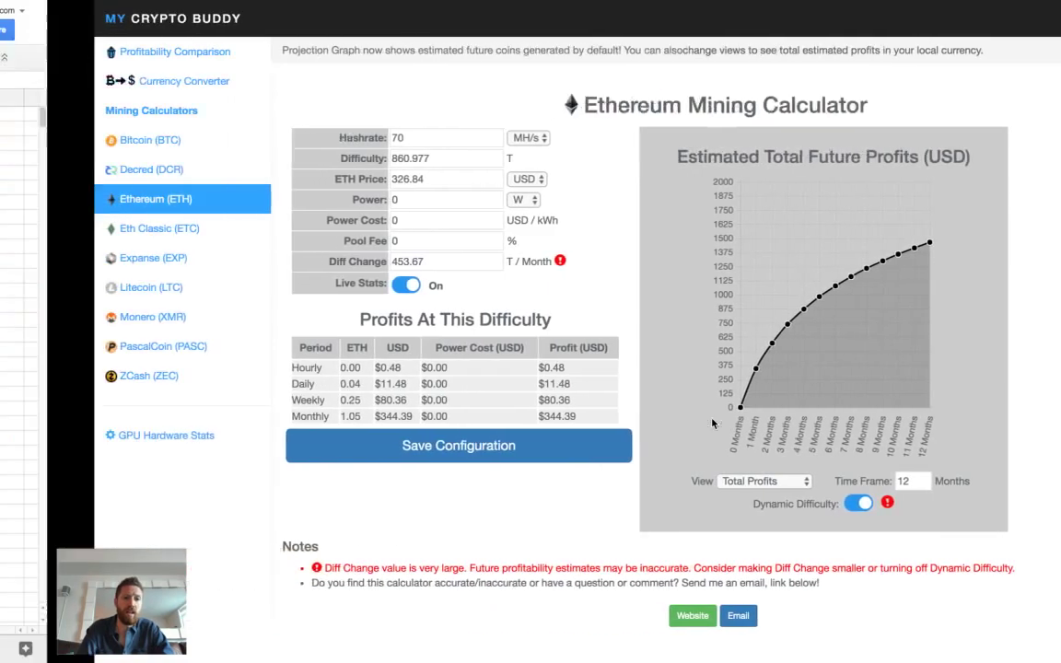